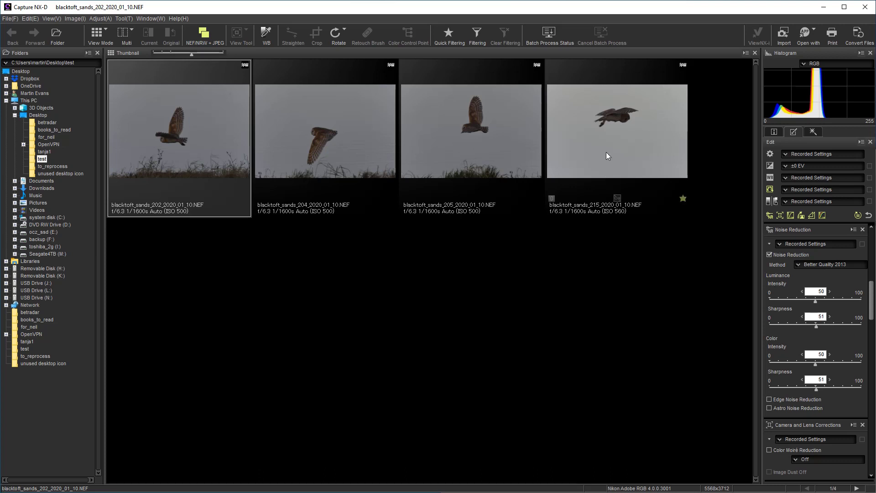
- Select all four blacktoft_sands owl thumbnails in the test folder
{"action": "key", "text": "ctrl+a"}
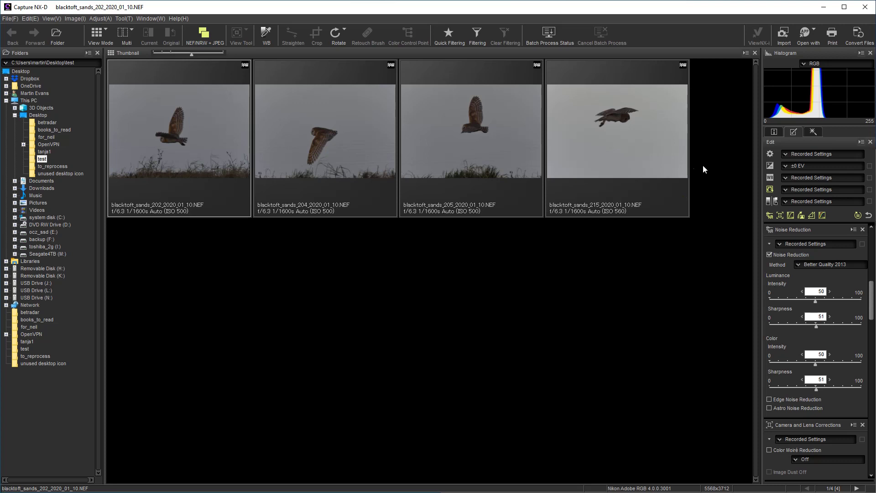
- Load the saved bird.nxd adjustments file onto the four selected owl photos
{"action": "left_click", "coordinate": [770, 154]}
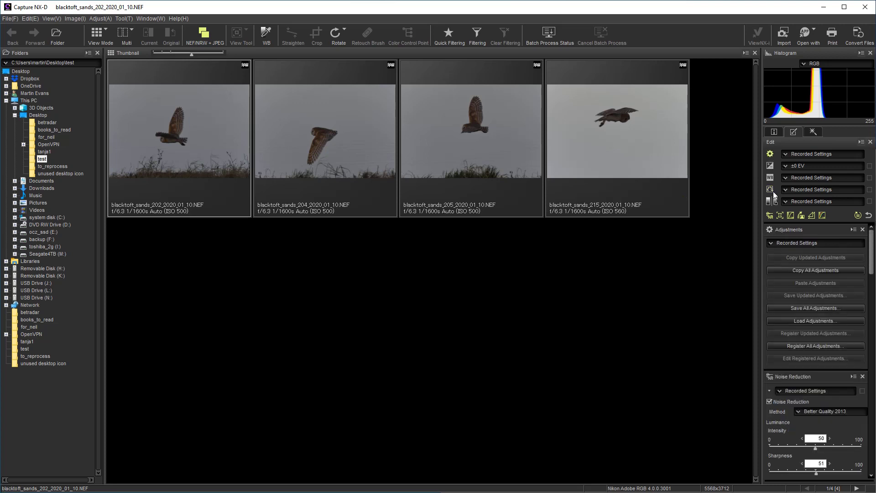
{"action": "left_click", "coordinate": [799, 321]}
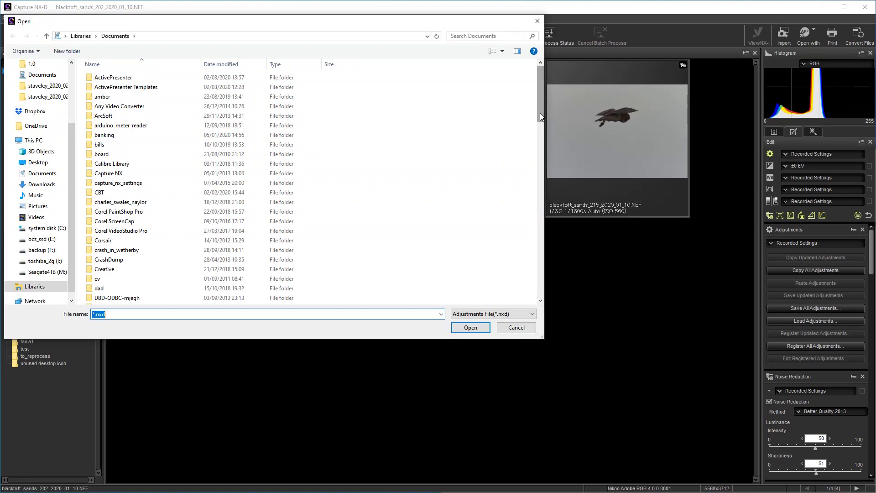
{"action": "left_click_drag", "start_coordinate": [540, 113], "coordinate": [529, 304]}
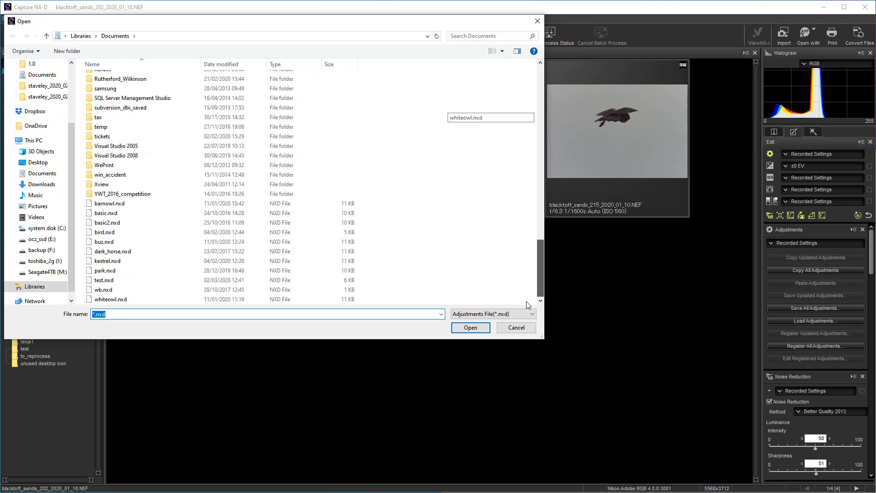
{"action": "left_click", "coordinate": [104, 234]}
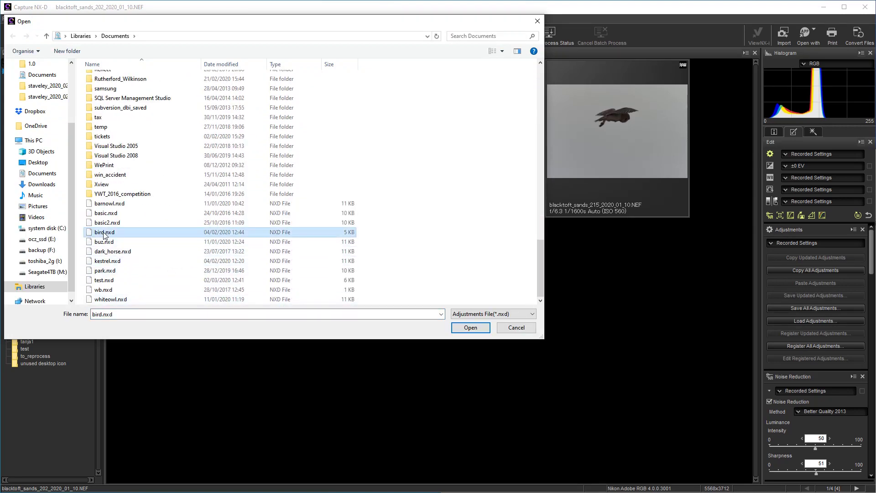
{"action": "left_click", "coordinate": [468, 332]}
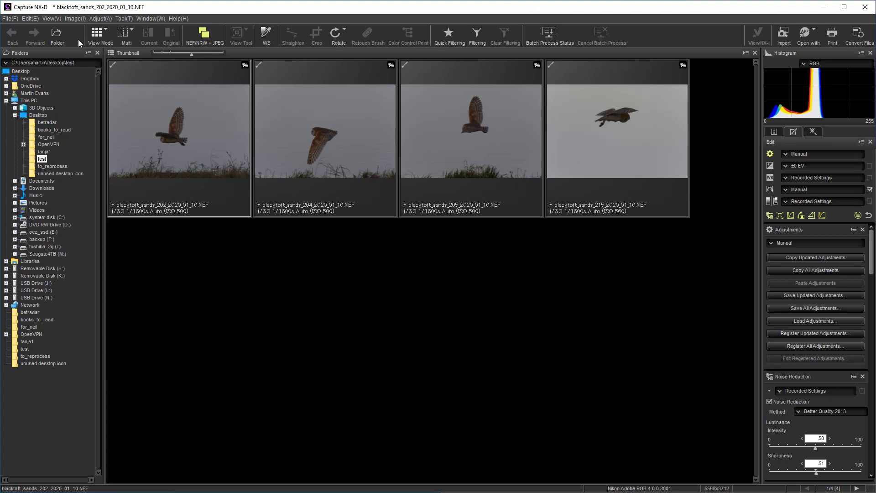
- Open blacktoft_sands_202_2020_01_10.NEF as a full single-image preview
{"action": "left_click", "coordinate": [37, 20]}
{"action": "left_click", "coordinate": [37, 27]}
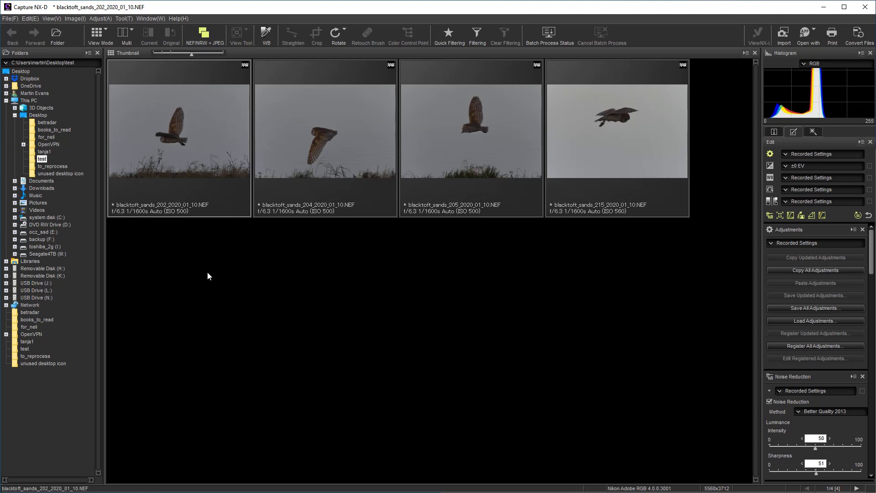
{"action": "double_click", "coordinate": [179, 160]}
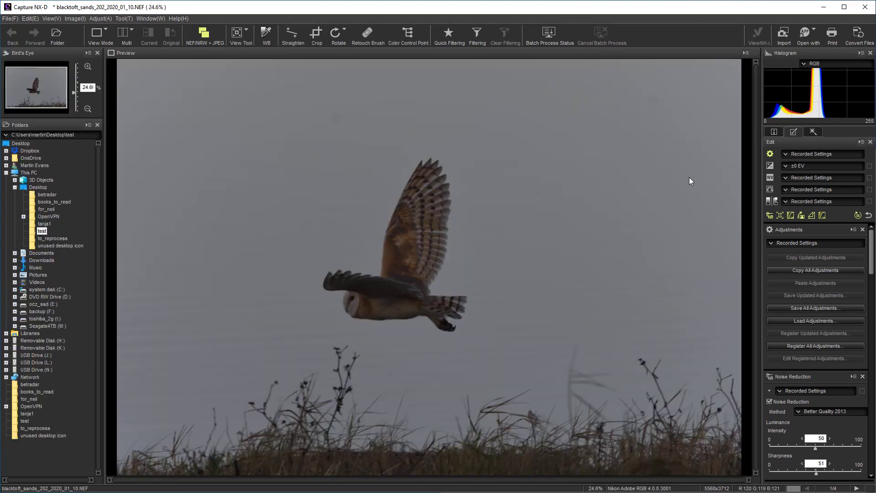
- Switch Picture Control to Latest Picture Control mode, keeping the recorded preset
{"action": "left_click", "coordinate": [771, 191]}
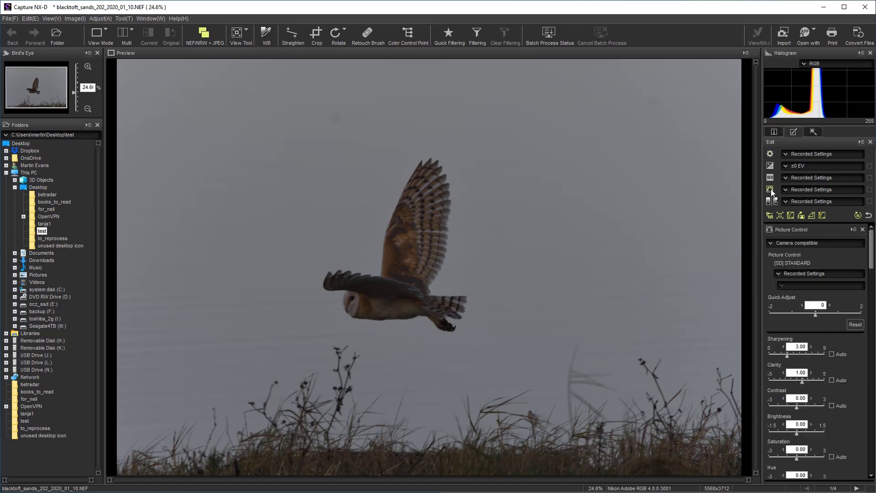
{"action": "left_click", "coordinate": [801, 242]}
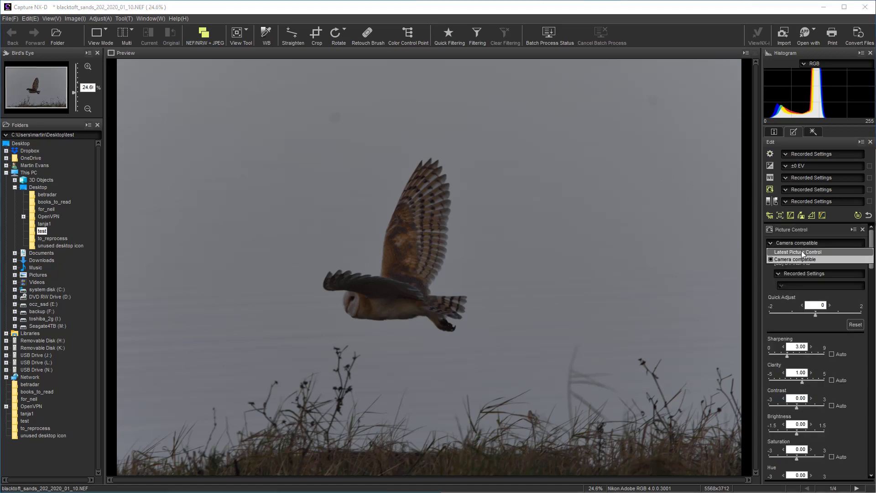
{"action": "left_click", "coordinate": [801, 251]}
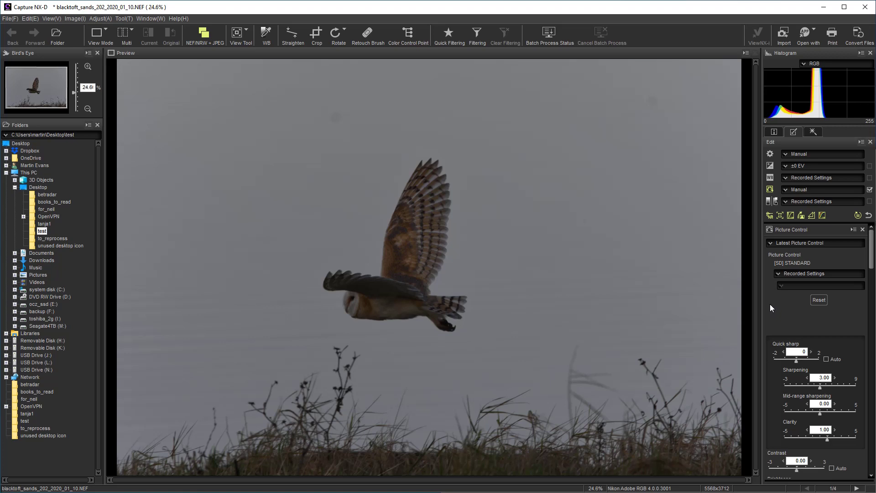
{"action": "left_click", "coordinate": [790, 273]}
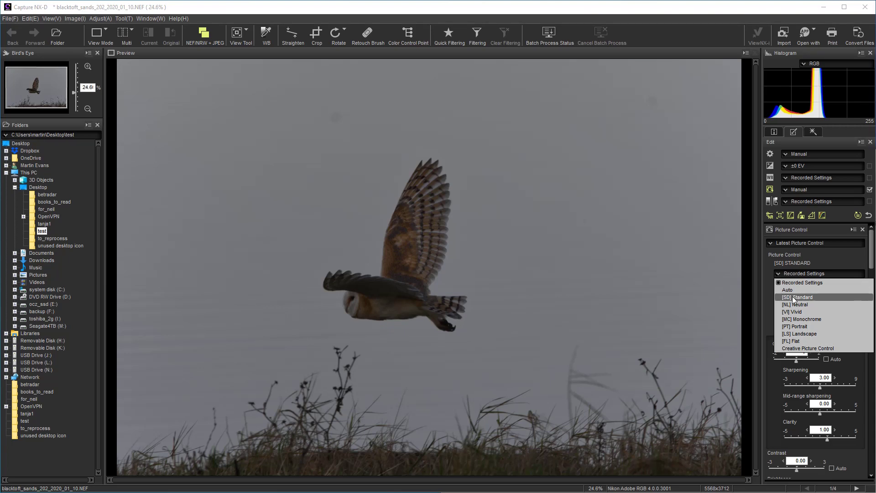
{"action": "left_click", "coordinate": [764, 284]}
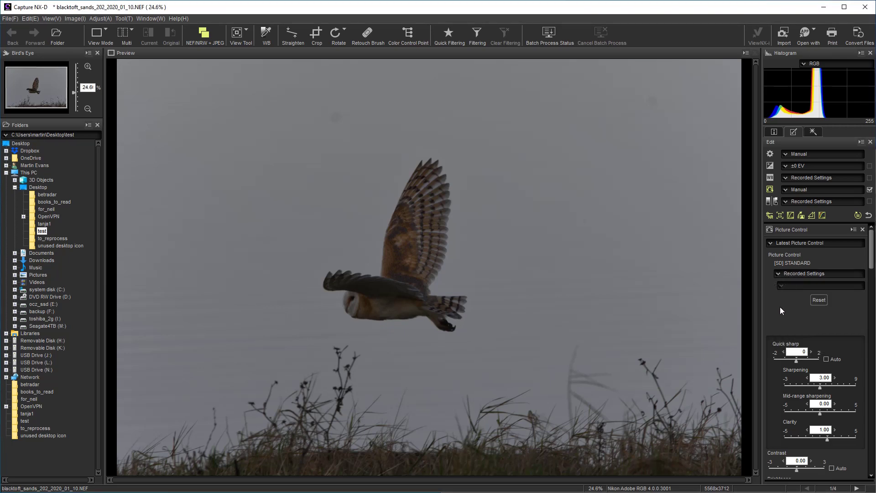
- Set Sharpening, Mid-range sharpening and Clarity to -0.50, and Contrast and Saturation to 0.50
{"action": "left_click_drag", "start_coordinate": [873, 267], "coordinate": [873, 281]}
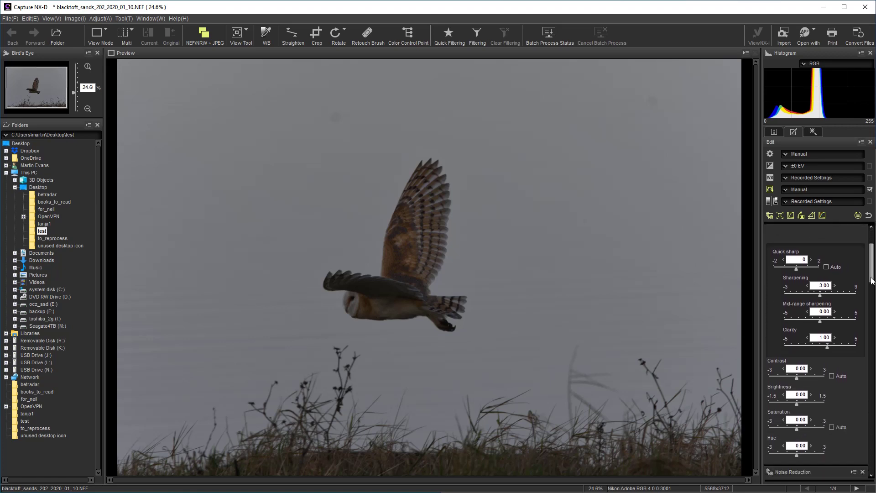
{"action": "left_click", "coordinate": [803, 296]}
{"action": "left_click", "coordinate": [803, 295]}
{"action": "left_click", "coordinate": [802, 320]}
{"action": "left_click", "coordinate": [802, 340]}
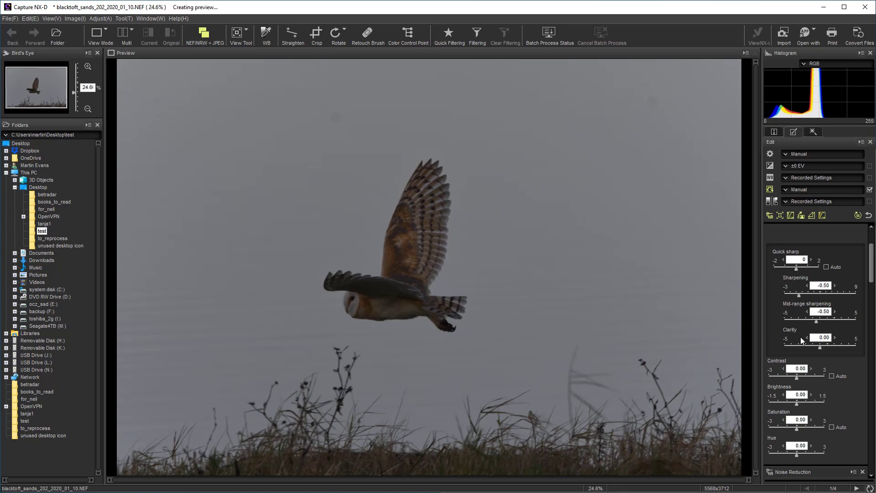
{"action": "left_click", "coordinate": [802, 340]}
{"action": "scroll", "coordinate": [785, 378], "scroll_direction": "up", "scroll_amount": 1}
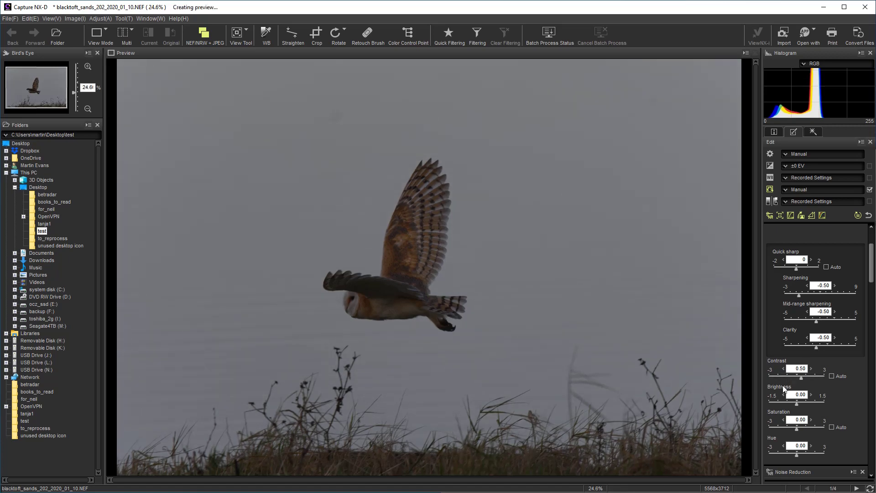
{"action": "scroll", "coordinate": [787, 423], "scroll_direction": "up", "scroll_amount": 1}
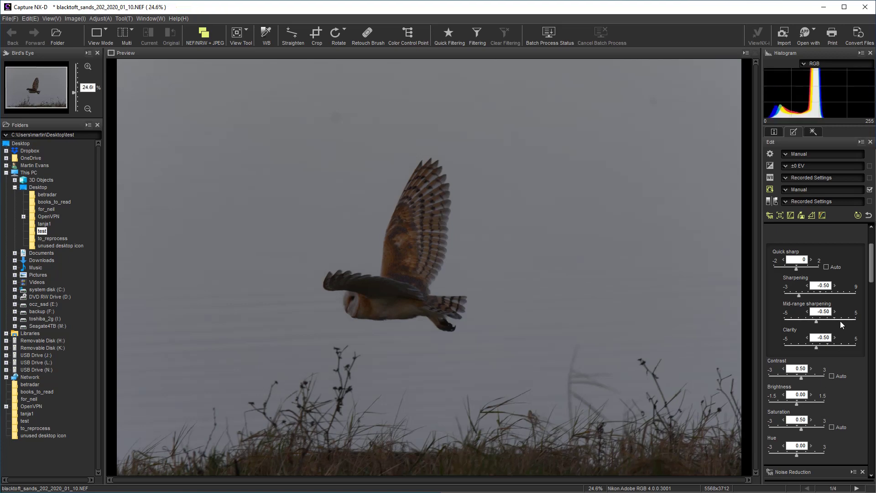
- Keep Noise Reduction on Better Quality 2013 with intensity 50 and sharpness 51
{"action": "left_click", "coordinate": [769, 215]}
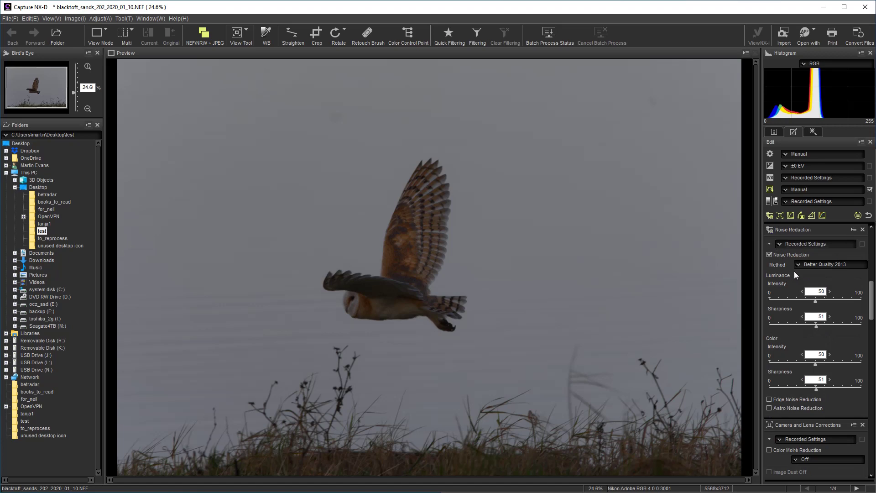
{"action": "left_click", "coordinate": [811, 265]}
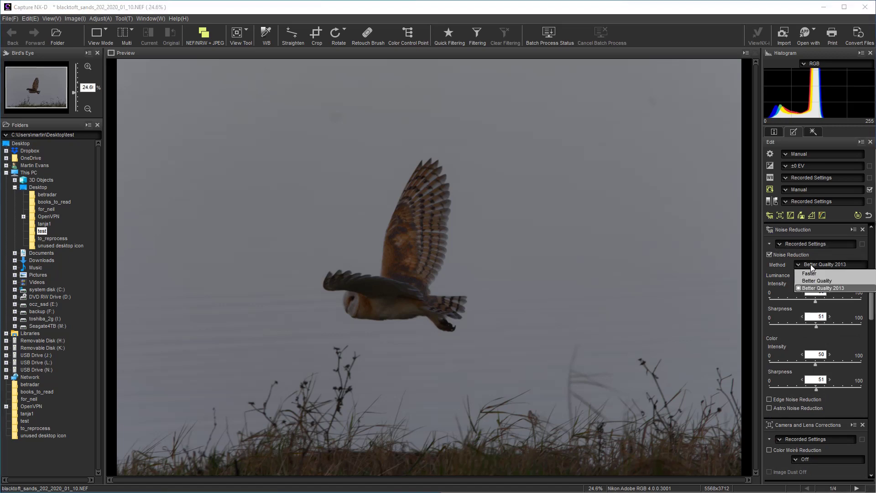
{"action": "left_click", "coordinate": [817, 289]}
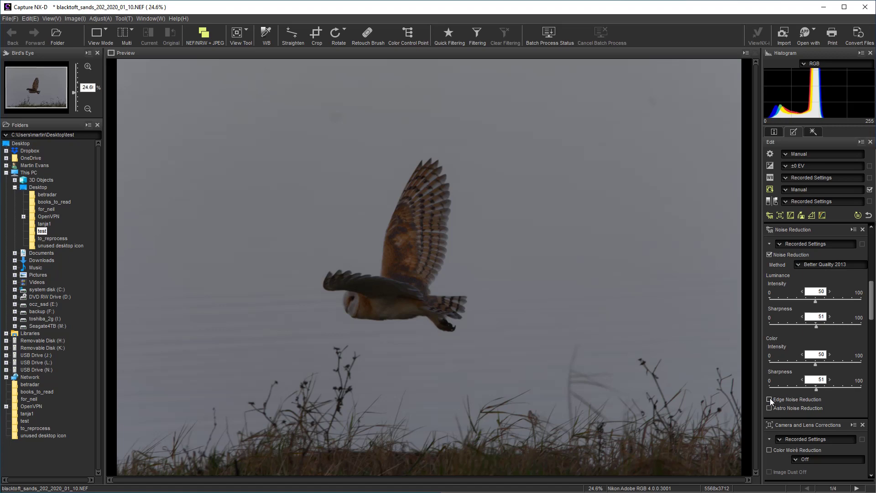
- Turn on Color Moiré Reduction at Low and enable Axial Color Aberration correction
{"action": "left_click", "coordinate": [781, 215]}
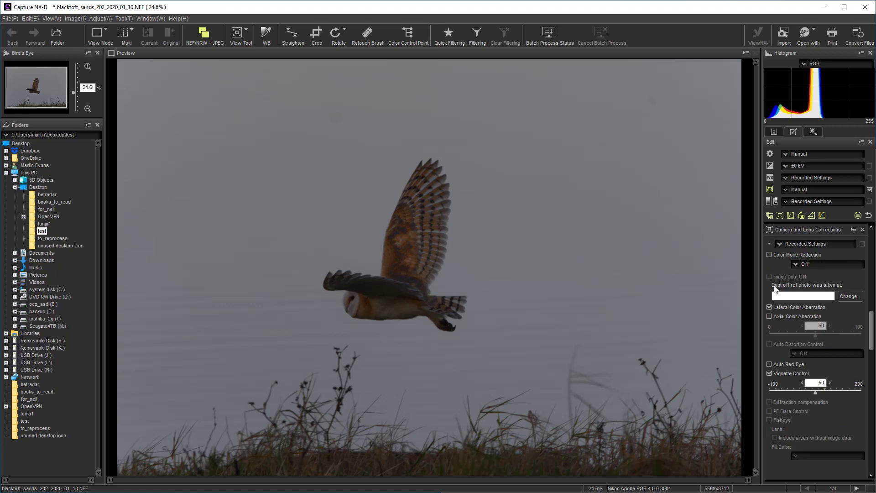
{"action": "left_click", "coordinate": [768, 255]}
{"action": "left_click", "coordinate": [816, 263]}
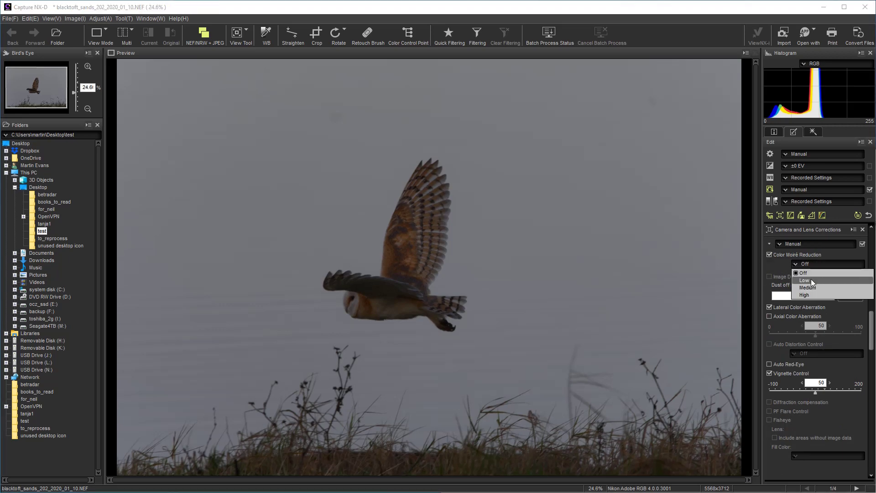
{"action": "left_click", "coordinate": [812, 280]}
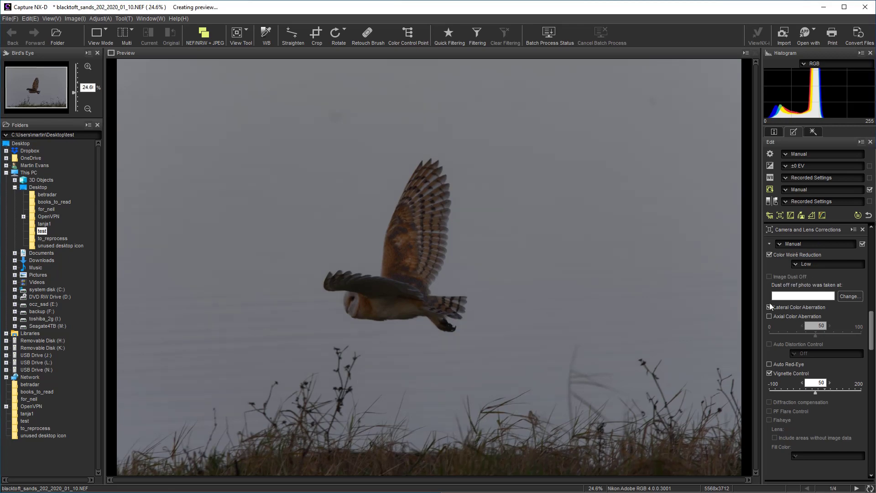
{"action": "left_click", "coordinate": [770, 316]}
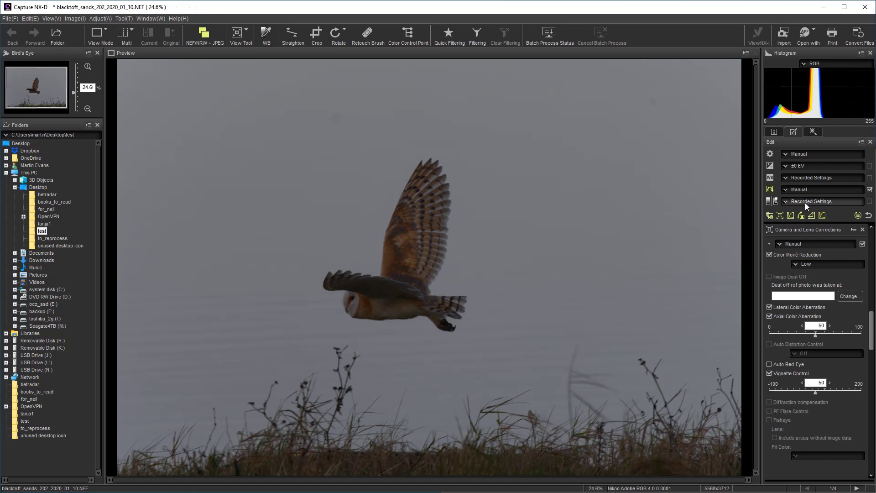
- Apply Unsharp Mask with intensity 40, radius 12 and threshold 10
{"action": "left_click", "coordinate": [813, 215]}
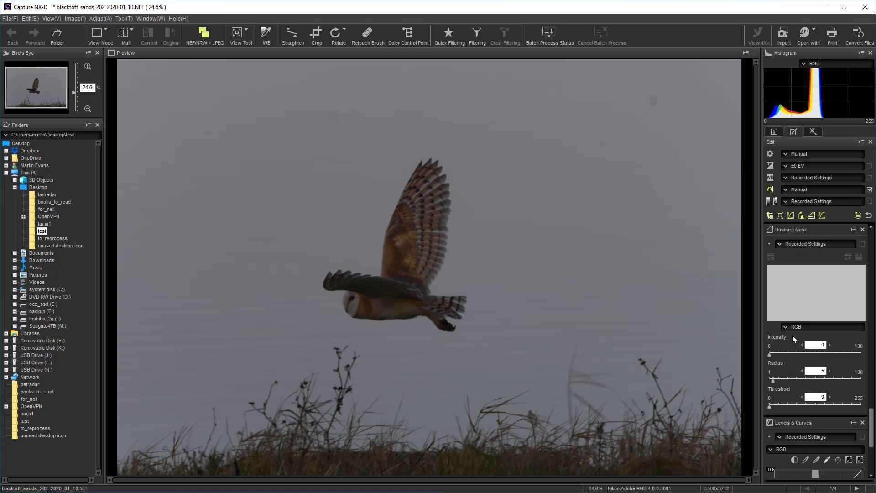
{"action": "left_click", "coordinate": [807, 355]}
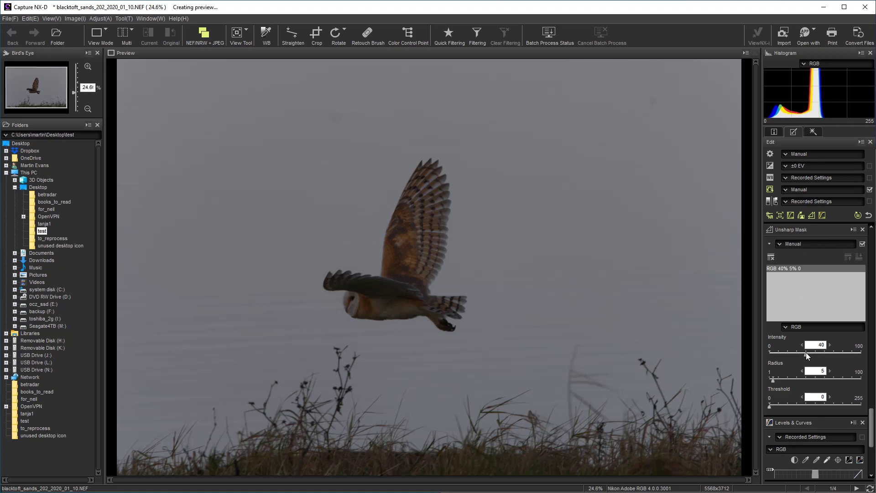
{"action": "scroll", "coordinate": [822, 371], "scroll_direction": "up", "scroll_amount": 7}
{"action": "scroll", "coordinate": [816, 397], "scroll_direction": "up", "scroll_amount": 4}
{"action": "scroll", "coordinate": [816, 396], "scroll_direction": "up", "scroll_amount": 5}
{"action": "scroll", "coordinate": [815, 396], "scroll_direction": "up", "scroll_amount": 1}
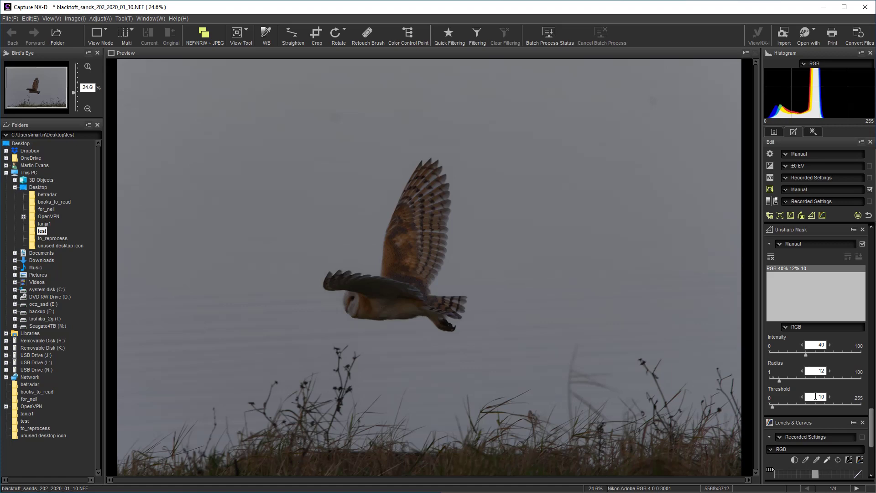
{"action": "left_click", "coordinate": [769, 153]}
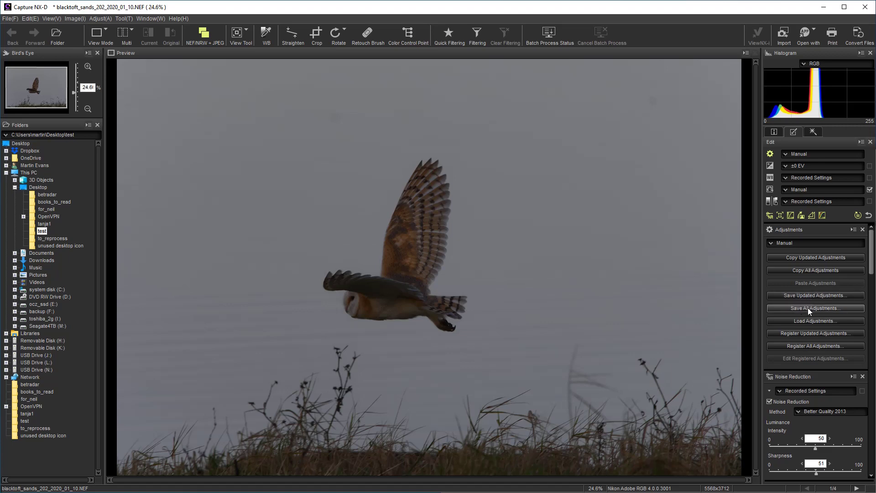
- Save all adjustments as test.nxd in Documents, overwriting the existing file
{"action": "left_click", "coordinate": [808, 308]}
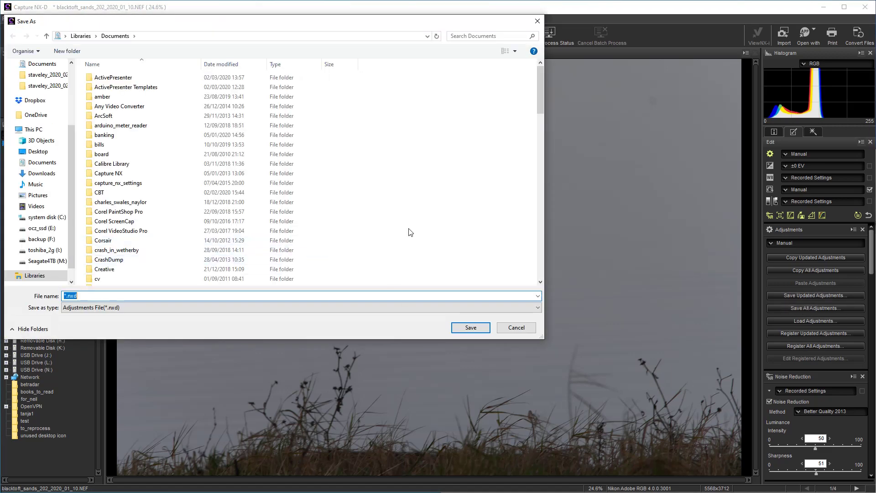
{"action": "left_click_drag", "start_coordinate": [540, 110], "coordinate": [540, 276]}
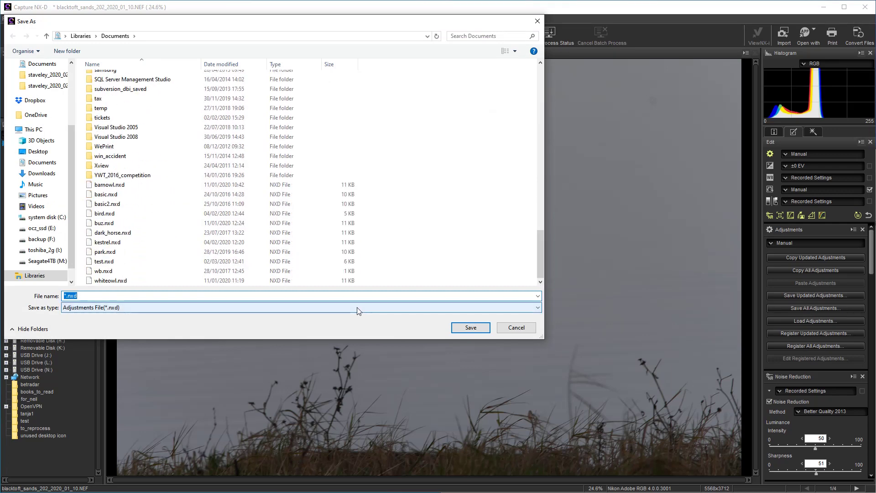
{"action": "left_click", "coordinate": [98, 262]}
{"action": "left_click", "coordinate": [459, 328]}
{"action": "left_click", "coordinate": [593, 335]}
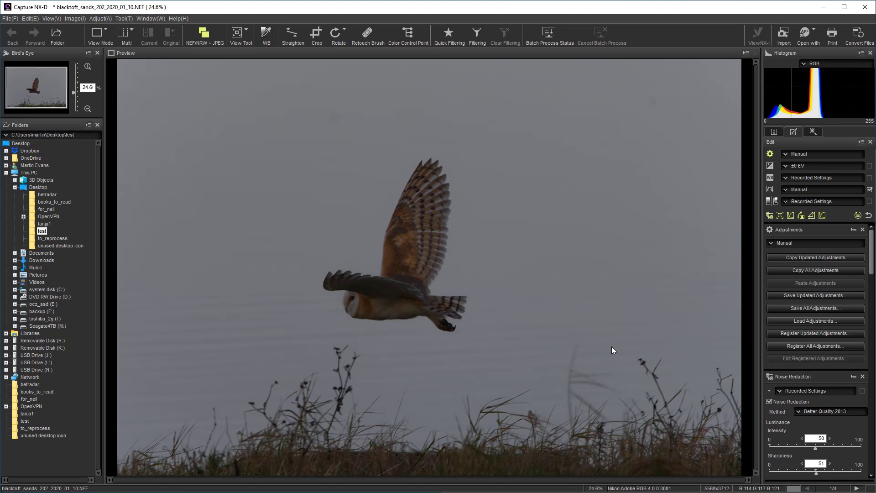
- Switch the view mode to Thumbnail to show all four owl photos
{"action": "left_click", "coordinate": [106, 31]}
{"action": "left_click", "coordinate": [114, 52]}
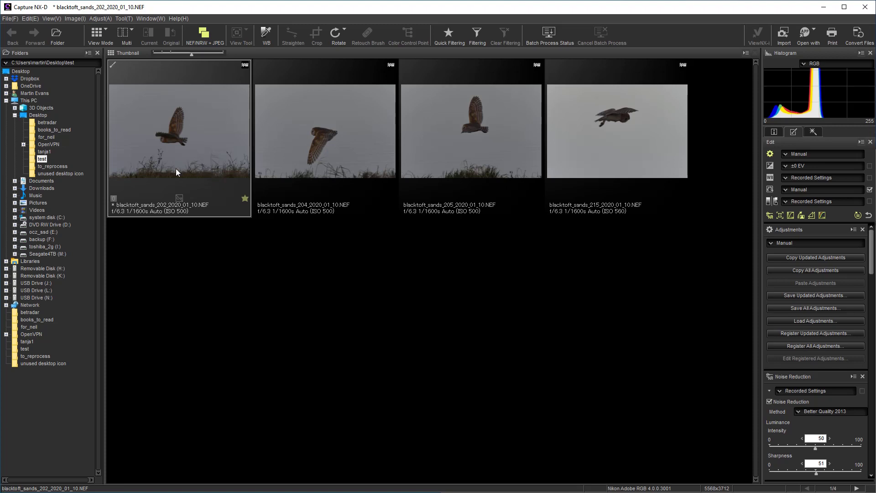
{"action": "mouse_move", "coordinate": [626, 107]}
{"action": "mouse_move", "coordinate": [207, 162]}
- Save the owl photo's edits with Ctrl+S and select all four thumbnails
{"action": "key", "text": "ctrl+s"}
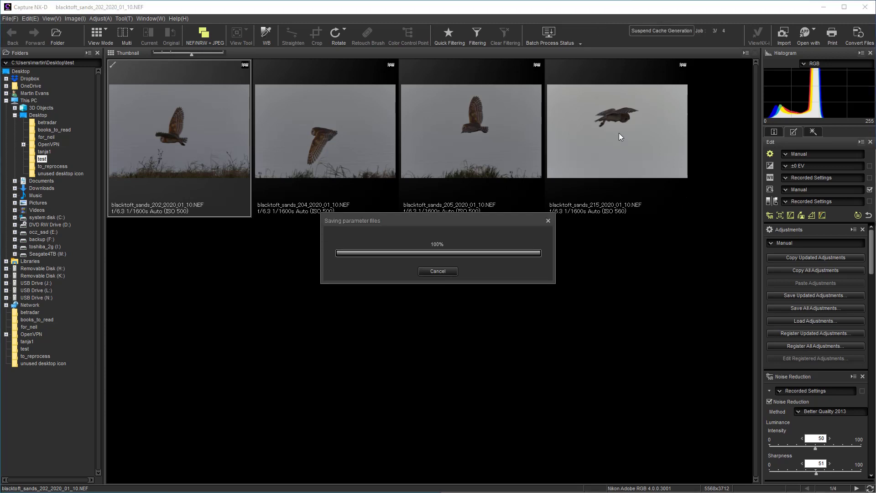
{"action": "key", "text": "ctrl+a"}
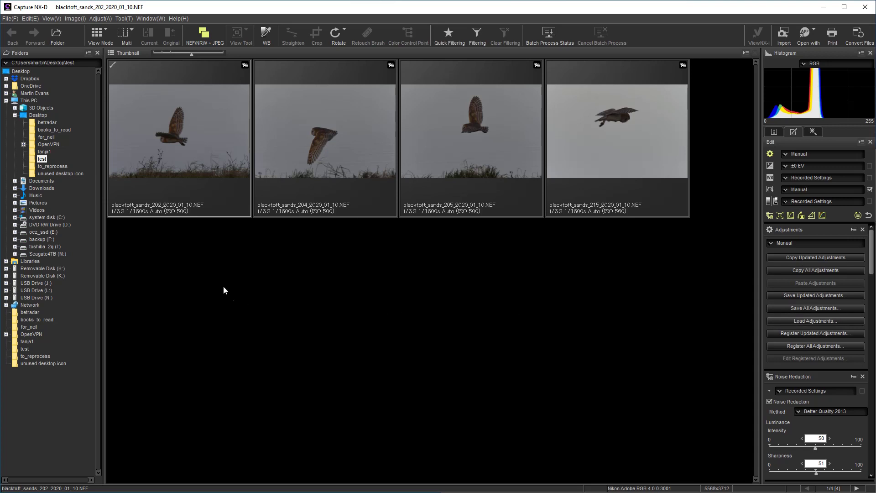
{"action": "mouse_move", "coordinate": [186, 147]}
- Open the first owl photo and raise Exposure Compensation to +1.30
{"action": "double_click", "coordinate": [185, 145]}
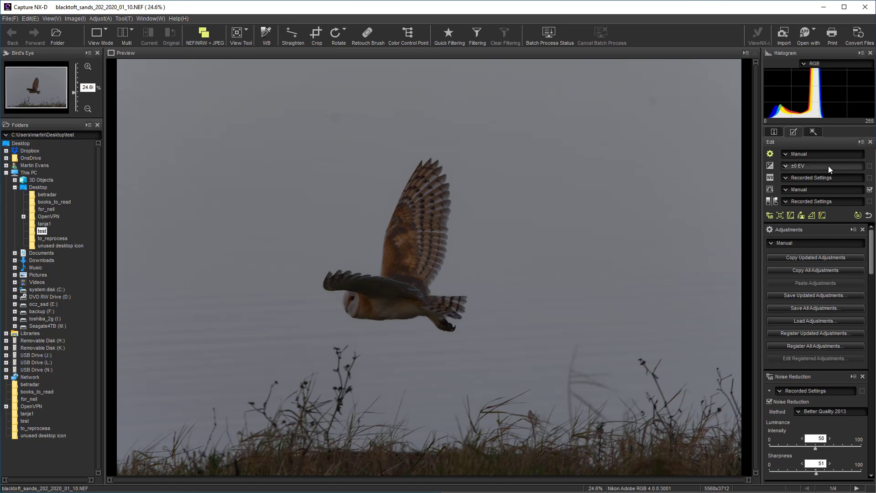
{"action": "left_click", "coordinate": [769, 166]}
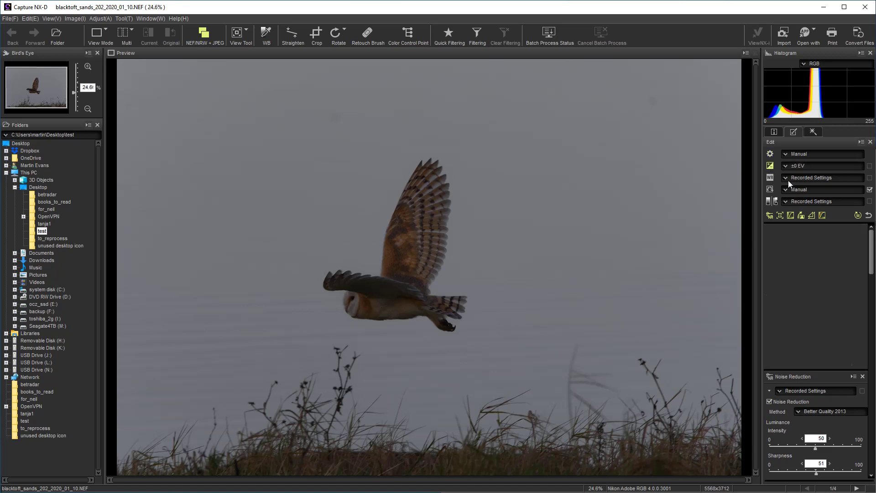
{"action": "left_click", "coordinate": [824, 259]}
{"action": "left_click", "coordinate": [825, 258]}
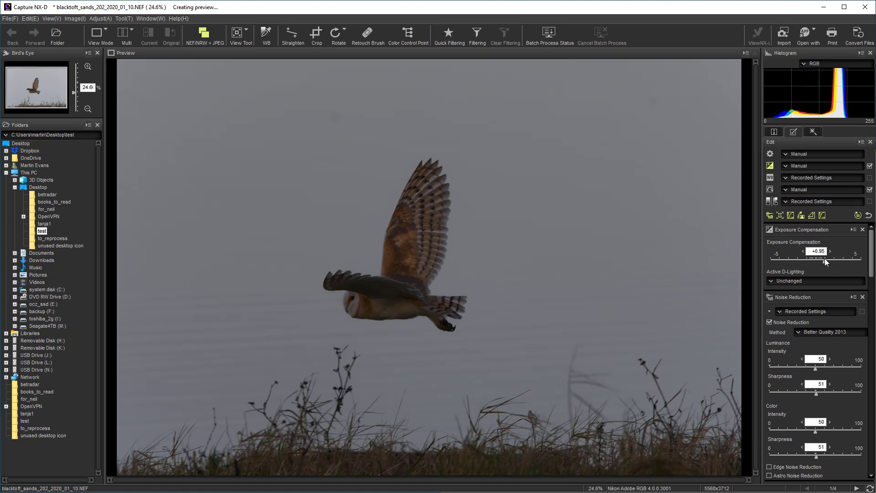
{"action": "left_click", "coordinate": [825, 259]}
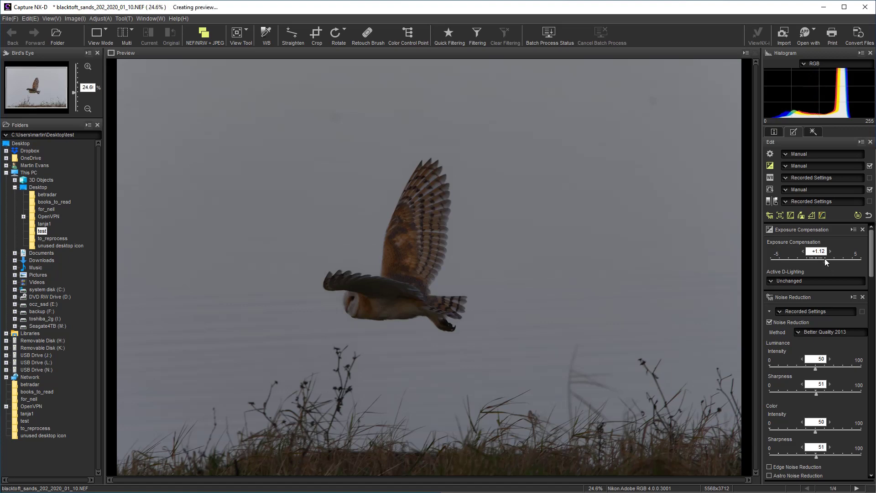
{"action": "left_click", "coordinate": [826, 258]}
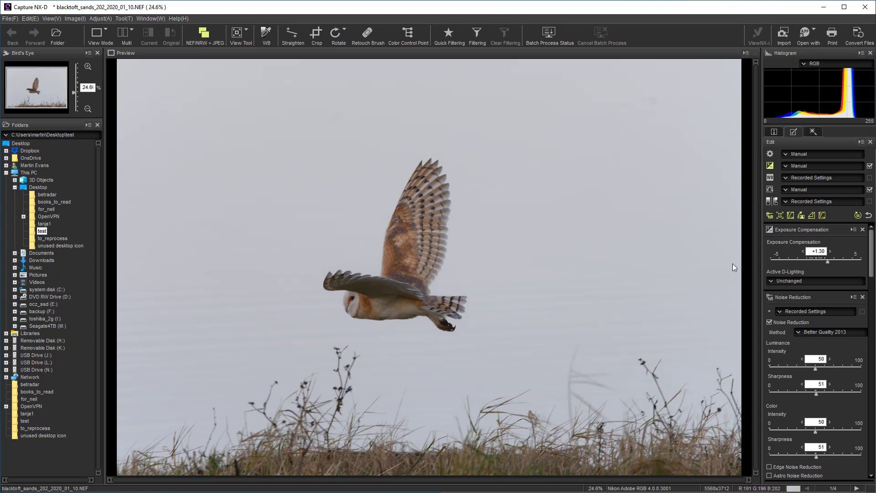
- Set Shadow Protection to 14 in the Tone (Detail) adjustment, leaving Highlight Protection and D-Lighting HS at 0
{"action": "left_click", "coordinate": [776, 201]}
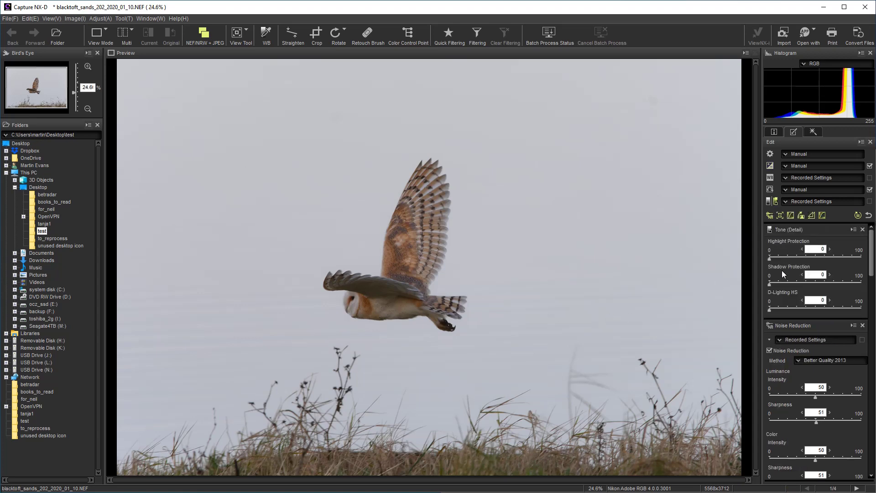
{"action": "left_click", "coordinate": [782, 282]}
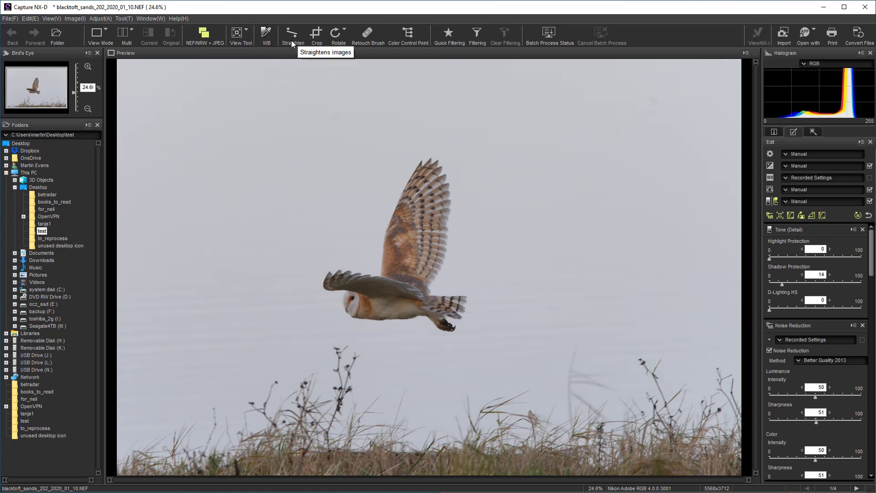
- Draw and adjust a 4:3 crop around the owl and grass, then apply it at 3953x2965 pixels
{"action": "left_click", "coordinate": [315, 41]}
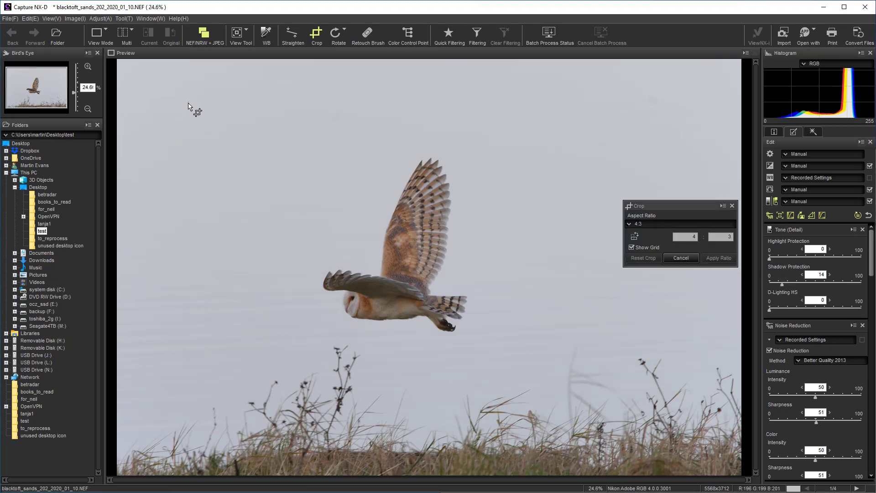
{"action": "left_click_drag", "start_coordinate": [185, 108], "coordinate": [766, 427]}
{"action": "left_click_drag", "start_coordinate": [462, 335], "coordinate": [452, 362]}
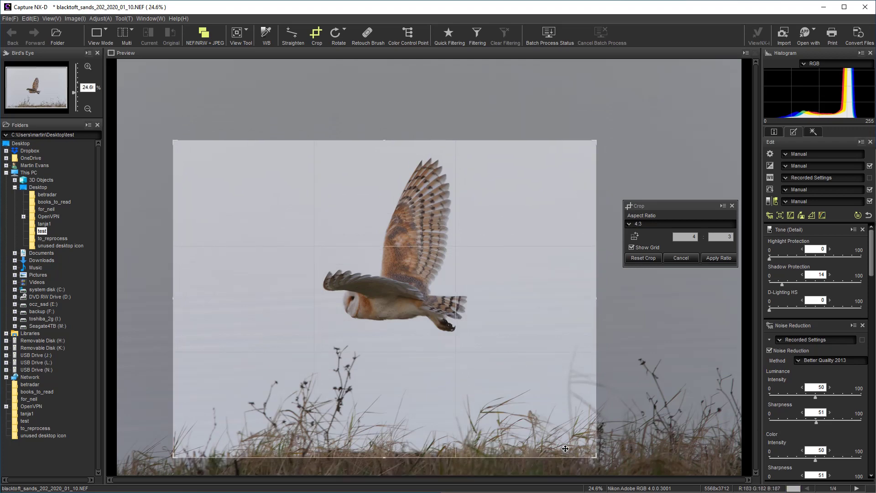
{"action": "left_click_drag", "start_coordinate": [597, 457], "coordinate": [617, 488]}
{"action": "left_click_drag", "start_coordinate": [398, 348], "coordinate": [362, 348]}
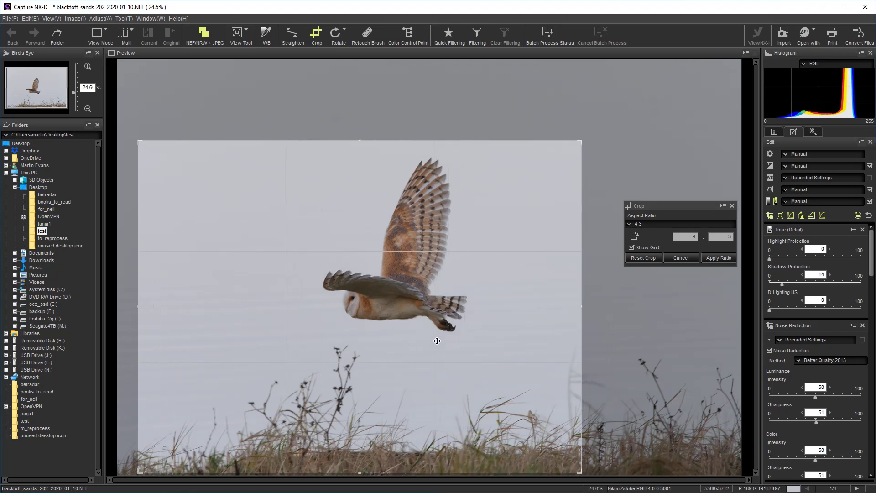
{"action": "left_click", "coordinate": [716, 258]}
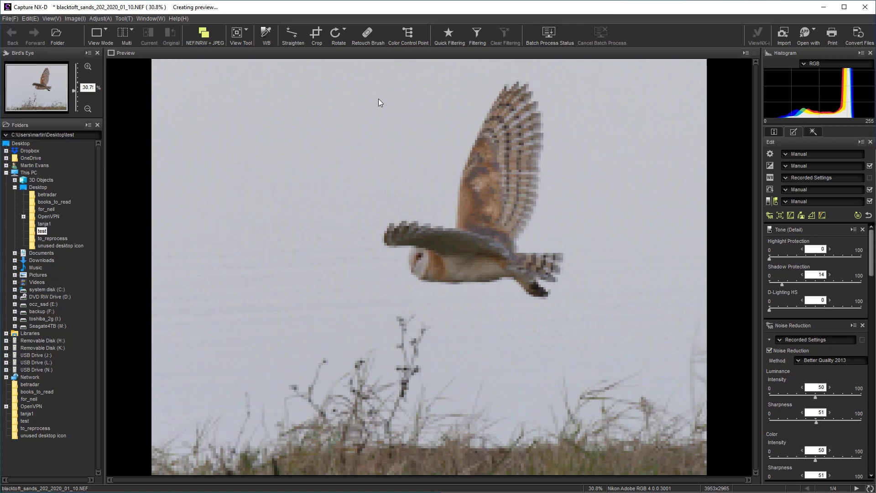
- Paint the Retouch Brush over the sky smear just above the owl's head
{"action": "left_click", "coordinate": [367, 34]}
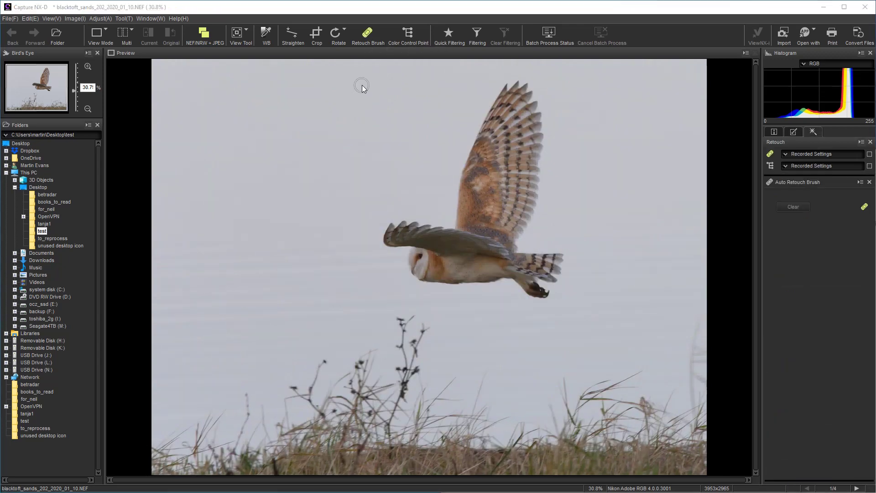
{"action": "mouse_move", "coordinate": [362, 85]}
{"action": "left_mouse_down"}
{"action": "mouse_move", "coordinate": [374, 95]}
{"action": "mouse_move", "coordinate": [377, 78]}
{"action": "mouse_move", "coordinate": [353, 91]}
{"action": "mouse_move", "coordinate": [362, 97]}
{"action": "mouse_move", "coordinate": [358, 88]}
{"action": "left_mouse_up"}
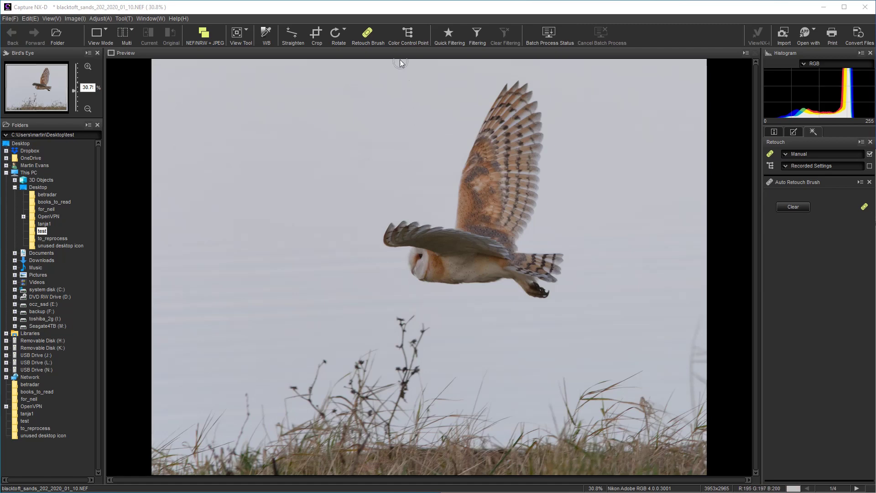
{"action": "left_click", "coordinate": [406, 36]}
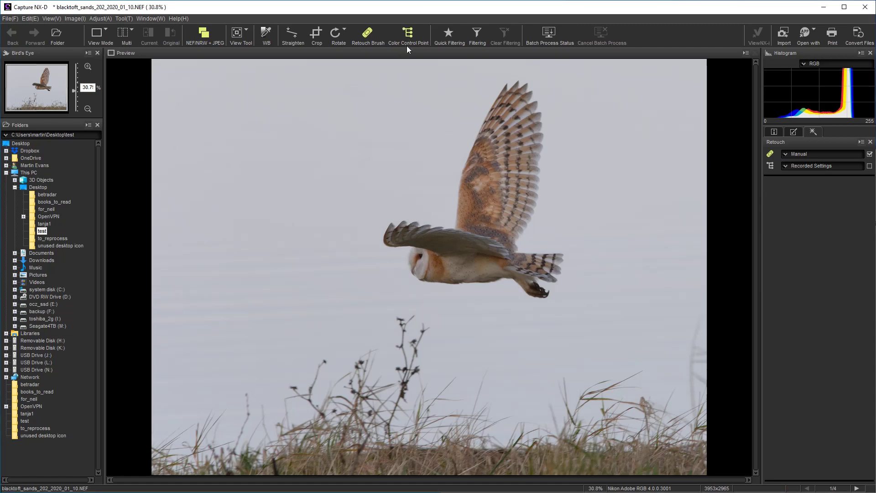
{"action": "left_click", "coordinate": [418, 264]}
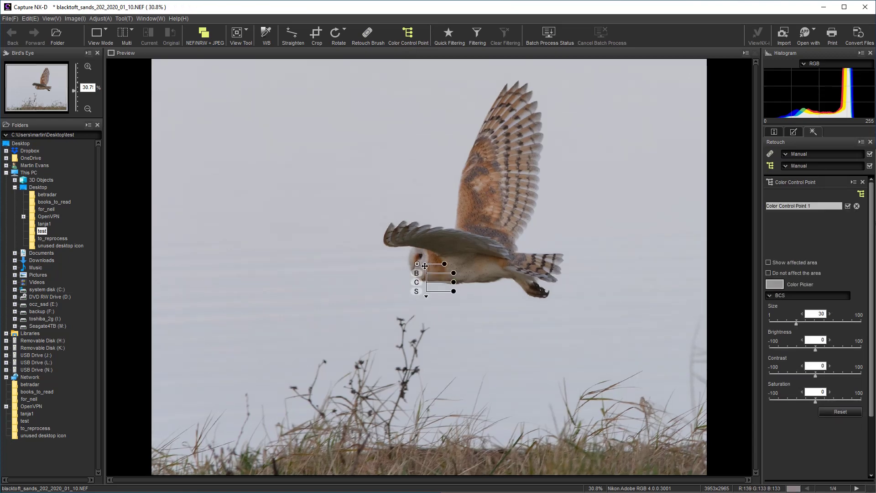
{"action": "mouse_move", "coordinate": [442, 265]}
{"action": "left_click_drag", "start_coordinate": [441, 267], "coordinate": [433, 268]}
{"action": "left_click", "coordinate": [768, 262]}
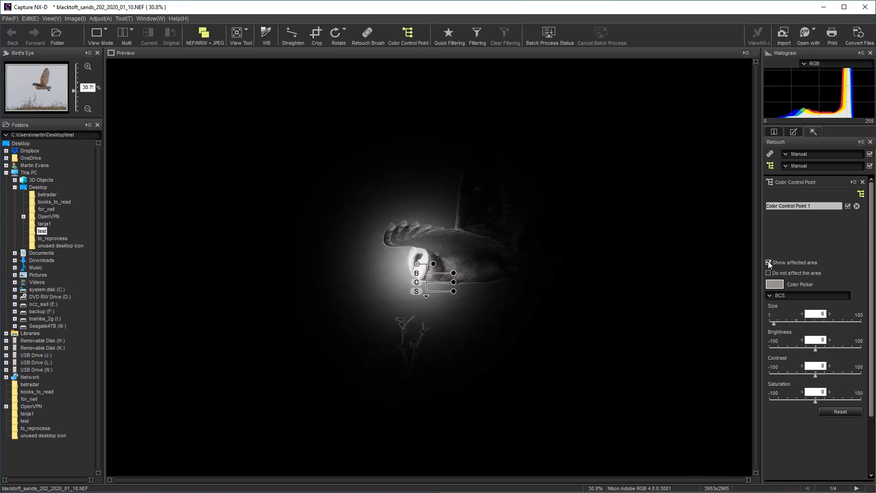
{"action": "left_click", "coordinate": [768, 262]}
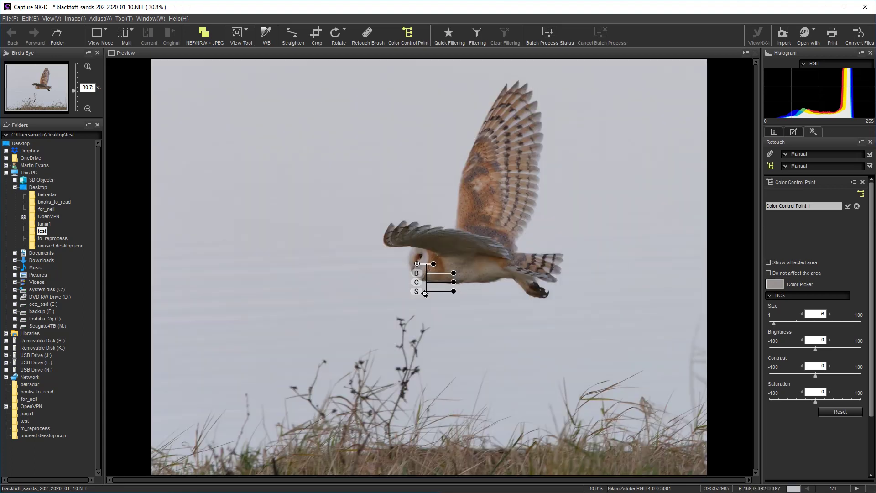
{"action": "left_click_drag", "start_coordinate": [455, 276], "coordinate": [464, 276]}
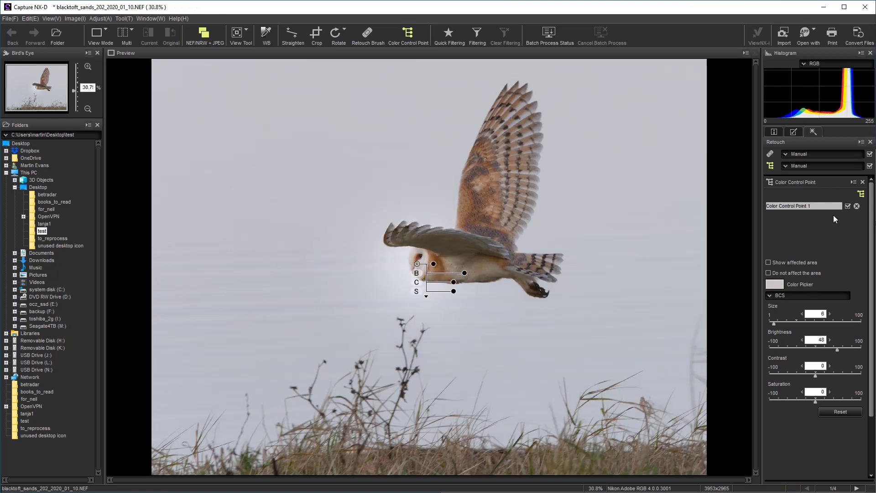
{"action": "left_click", "coordinate": [847, 205]}
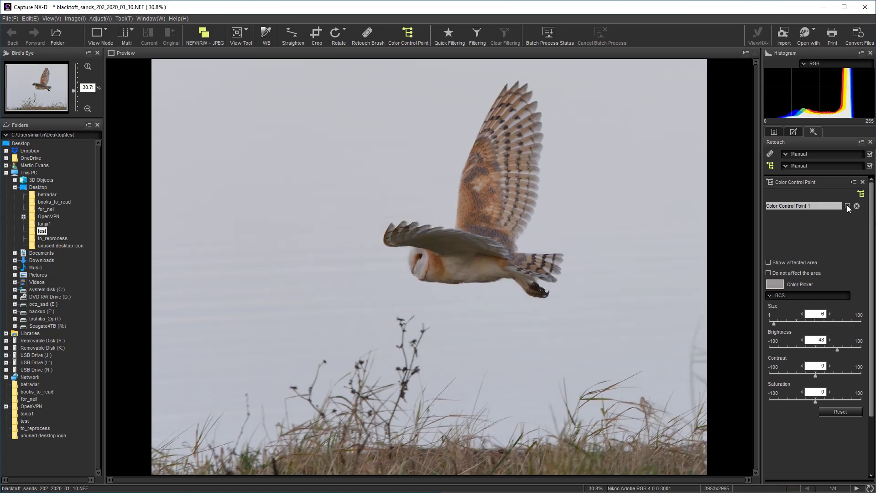
{"action": "left_click", "coordinate": [847, 205]}
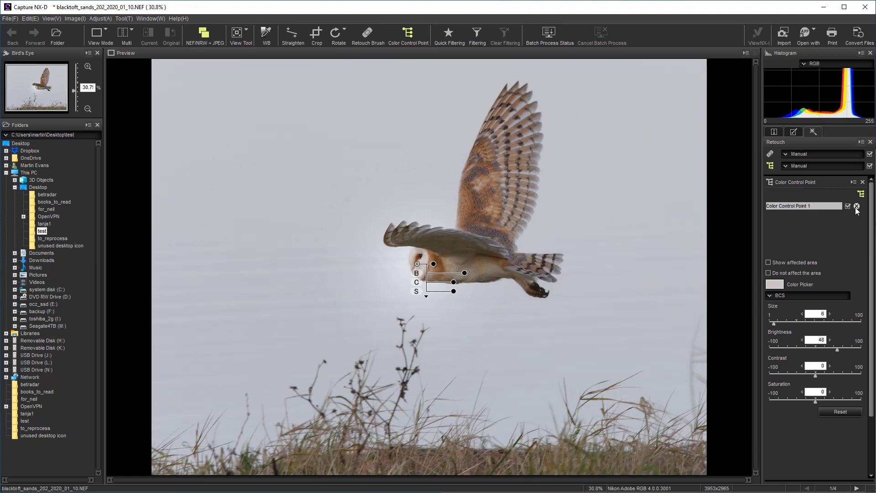
{"action": "left_click", "coordinate": [858, 206]}
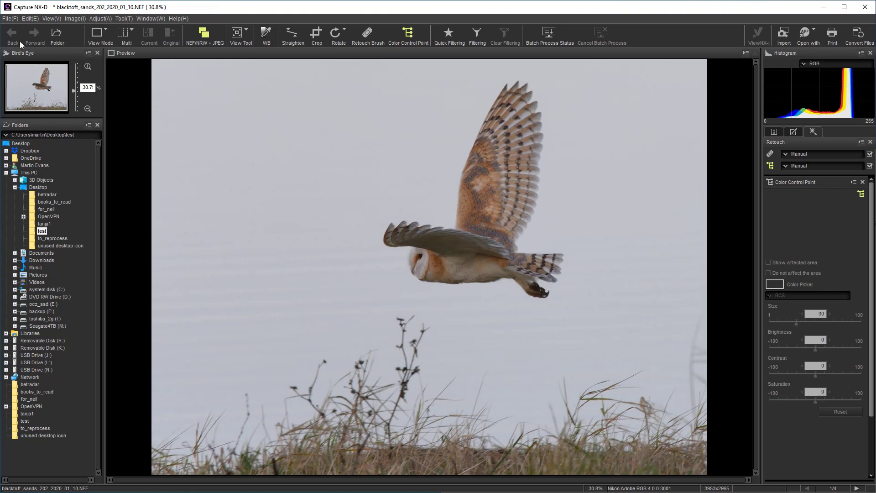
- In Levels & Curves, delete the RGB curve point and pull the black and white points inward
{"action": "left_click", "coordinate": [5, 19]}
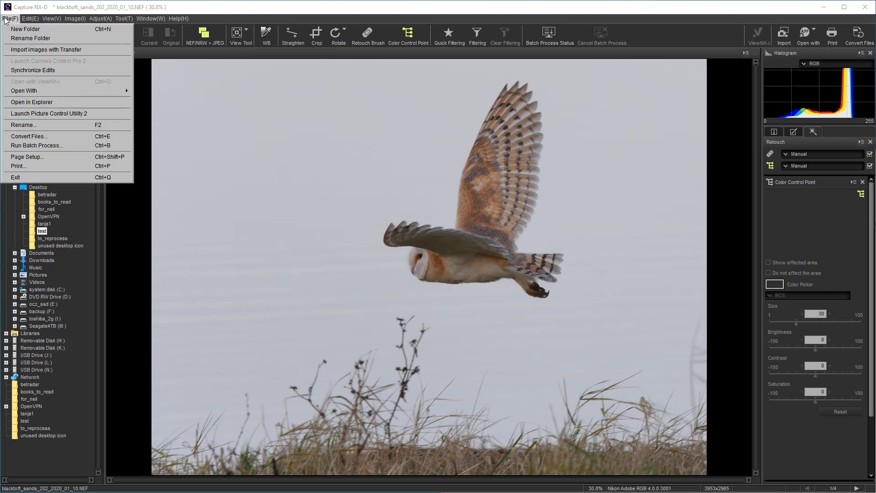
{"action": "left_click", "coordinate": [6, 20]}
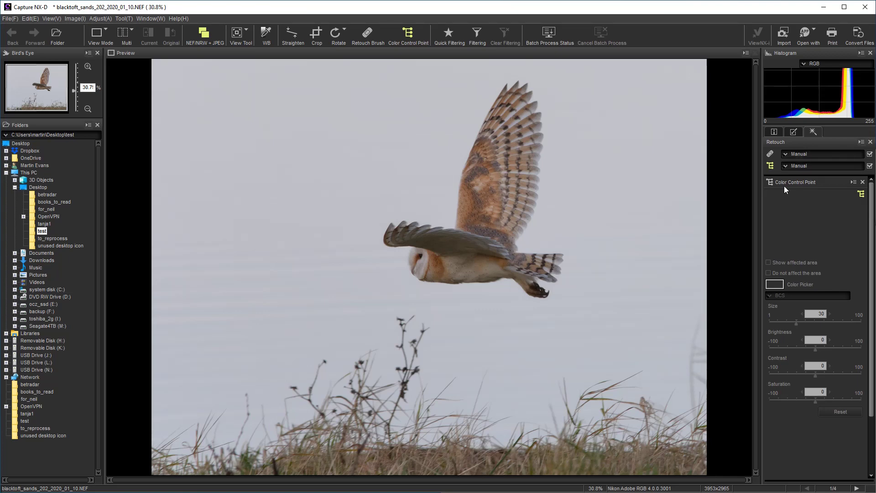
{"action": "left_click", "coordinate": [794, 131]}
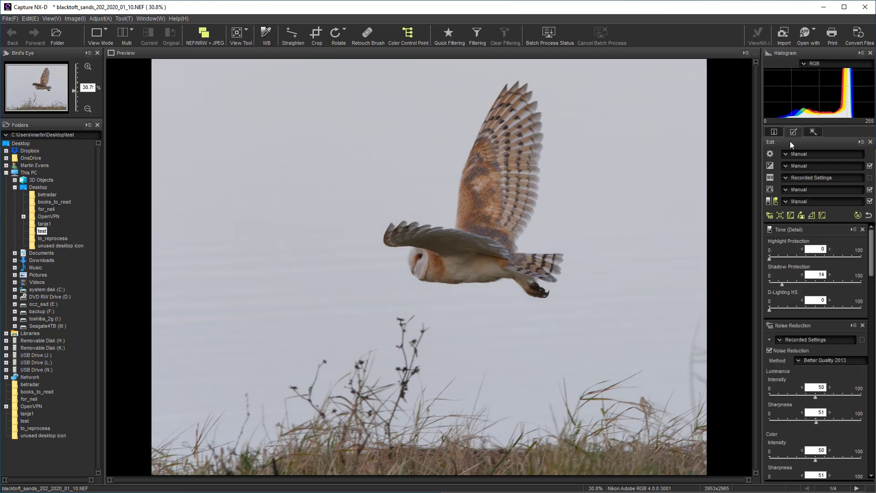
{"action": "left_click", "coordinate": [822, 215]}
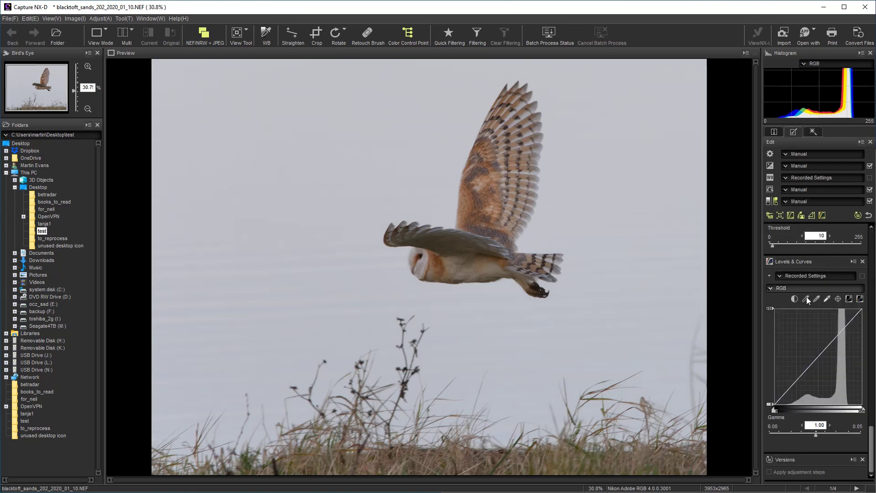
{"action": "left_click_drag", "start_coordinate": [800, 383], "coordinate": [771, 404]}
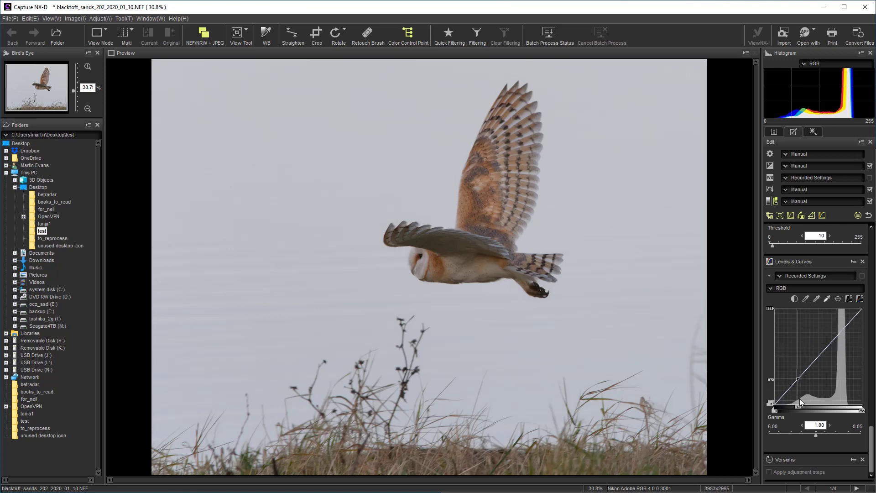
{"action": "left_click_drag", "start_coordinate": [775, 409], "coordinate": [779, 408]}
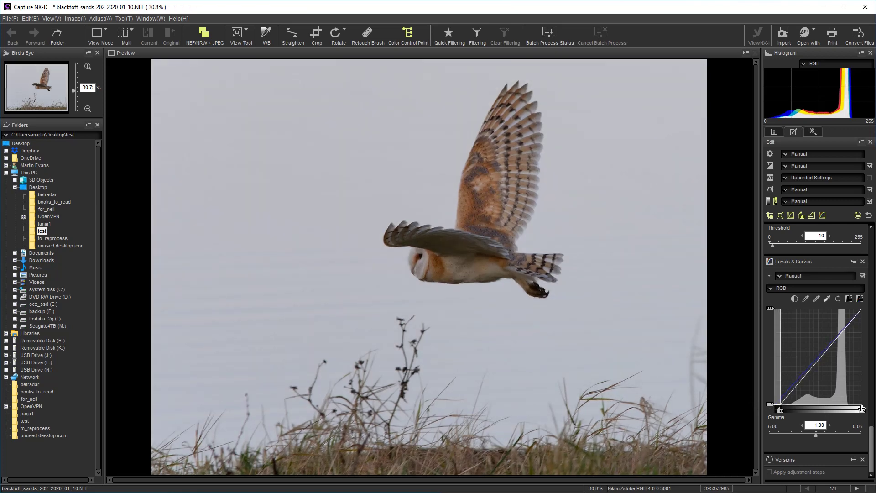
{"action": "left_click_drag", "start_coordinate": [863, 408], "coordinate": [856, 409]}
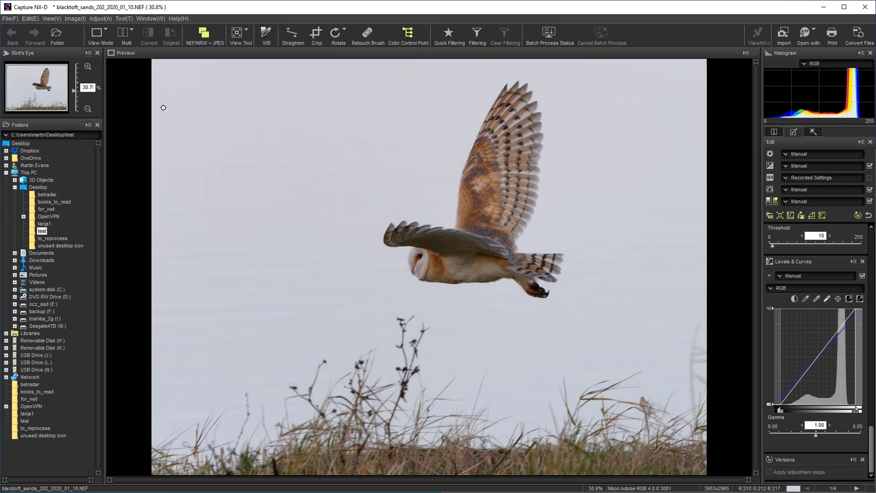
- Convert the owl NEF to a quality-100 JPEG named blacktoft_sands_202_2020_01_10_copy.jpg
{"action": "left_click", "coordinate": [10, 18]}
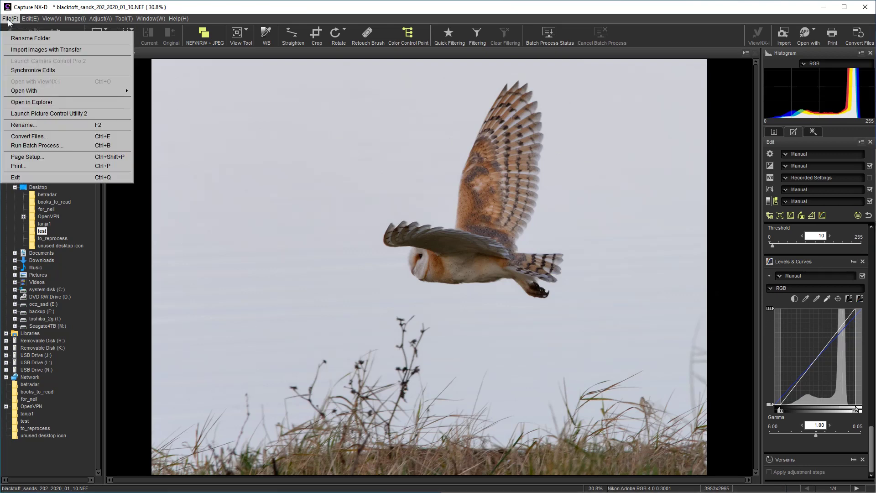
{"action": "left_click", "coordinate": [27, 137]}
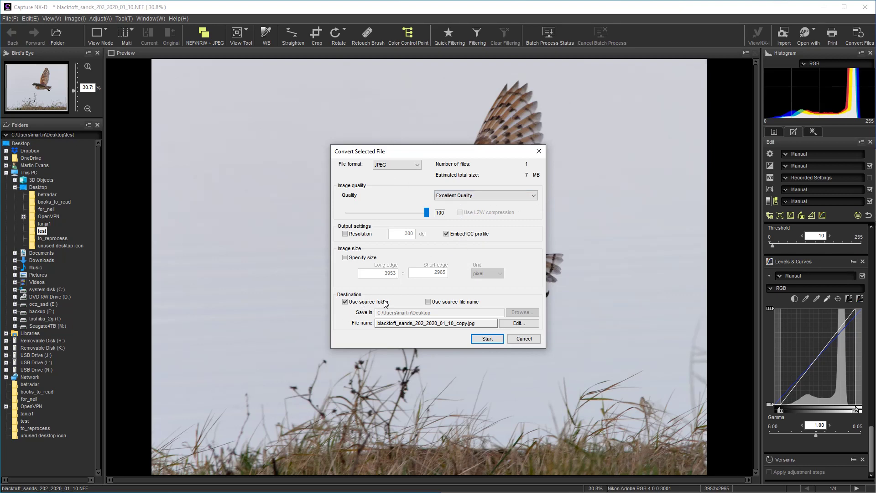
{"action": "left_click", "coordinate": [455, 323]}
{"action": "left_click_drag", "start_coordinate": [456, 324], "coordinate": [474, 325]}
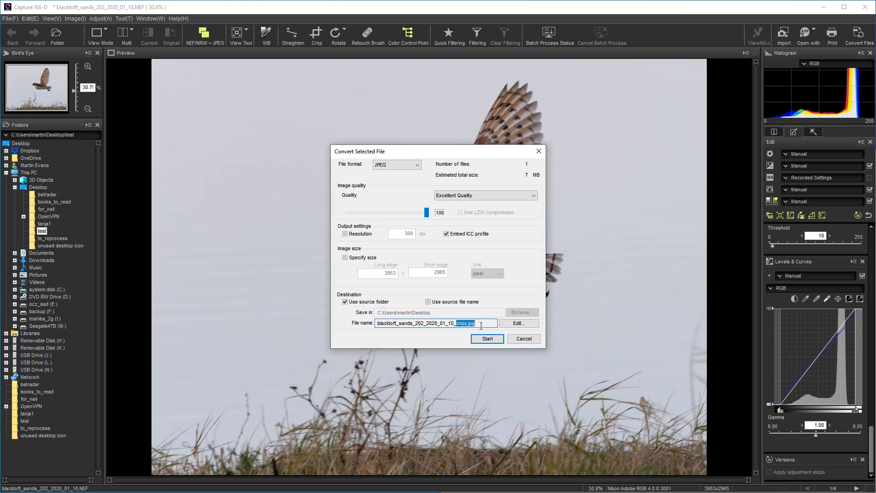
{"action": "left_click", "coordinate": [461, 324]}
{"action": "left_click_drag", "start_coordinate": [457, 325], "coordinate": [482, 325]}
{"action": "left_click", "coordinate": [460, 324]}
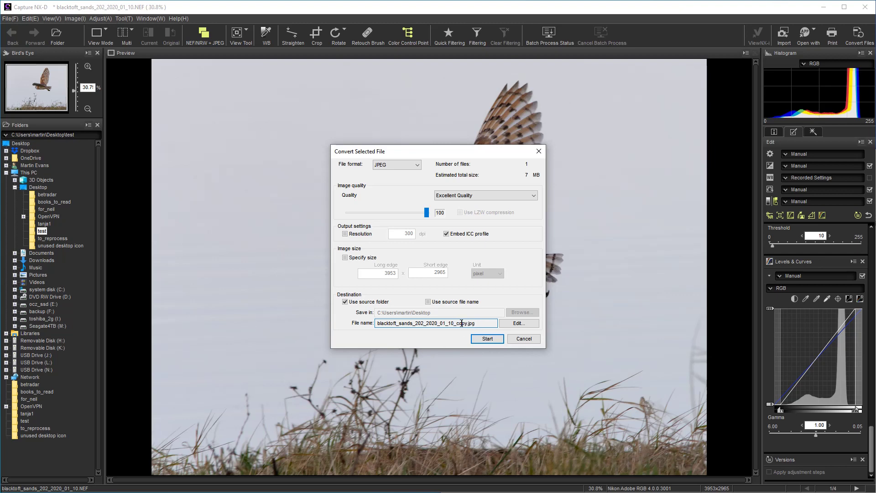
{"action": "left_click", "coordinate": [484, 340]}
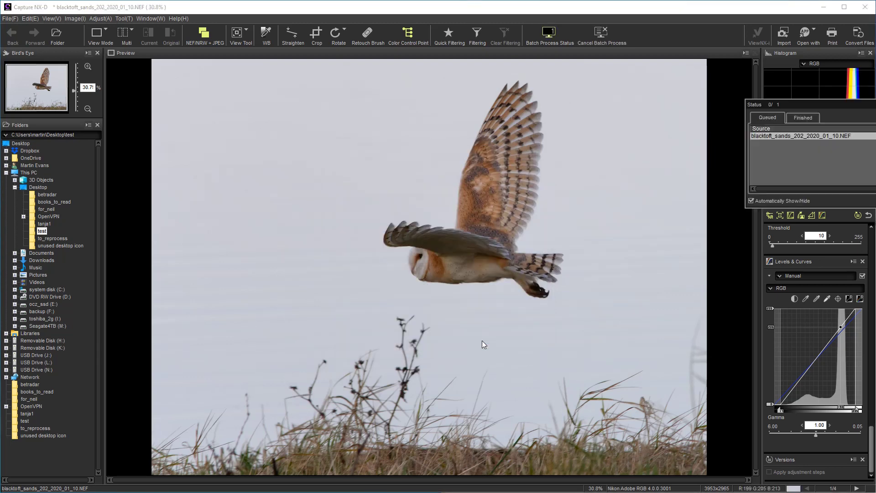